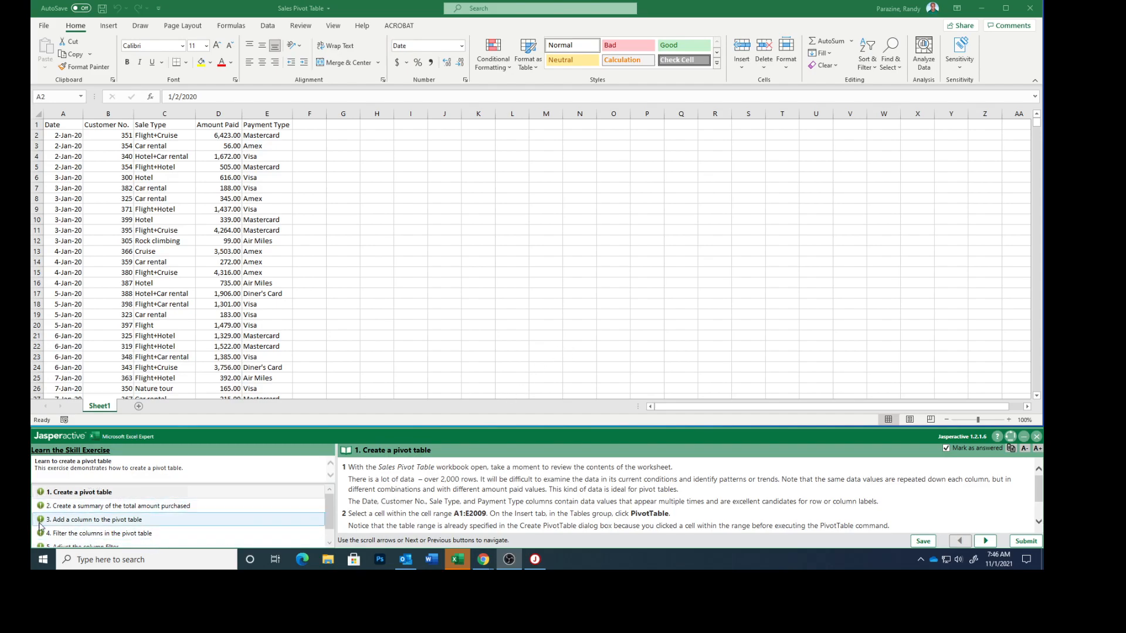
# Step: Clear the Mark as answered checks on the exercise tasks, working back from task 5 to task 1
pyautogui.scroll(-1, 40, 526)
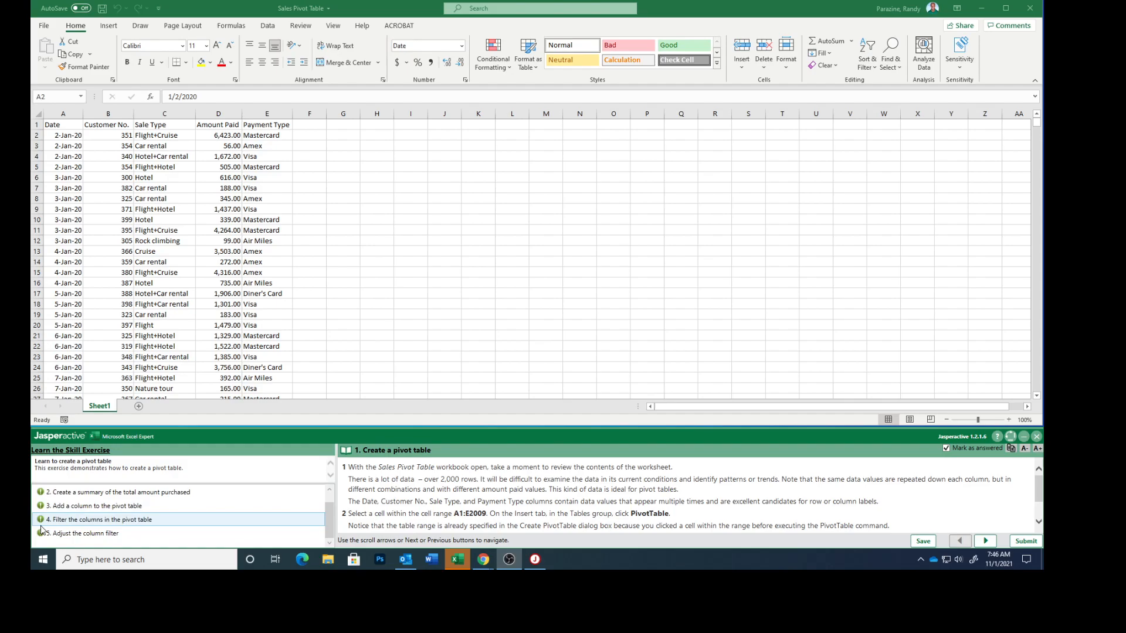
pyautogui.click(45, 534)
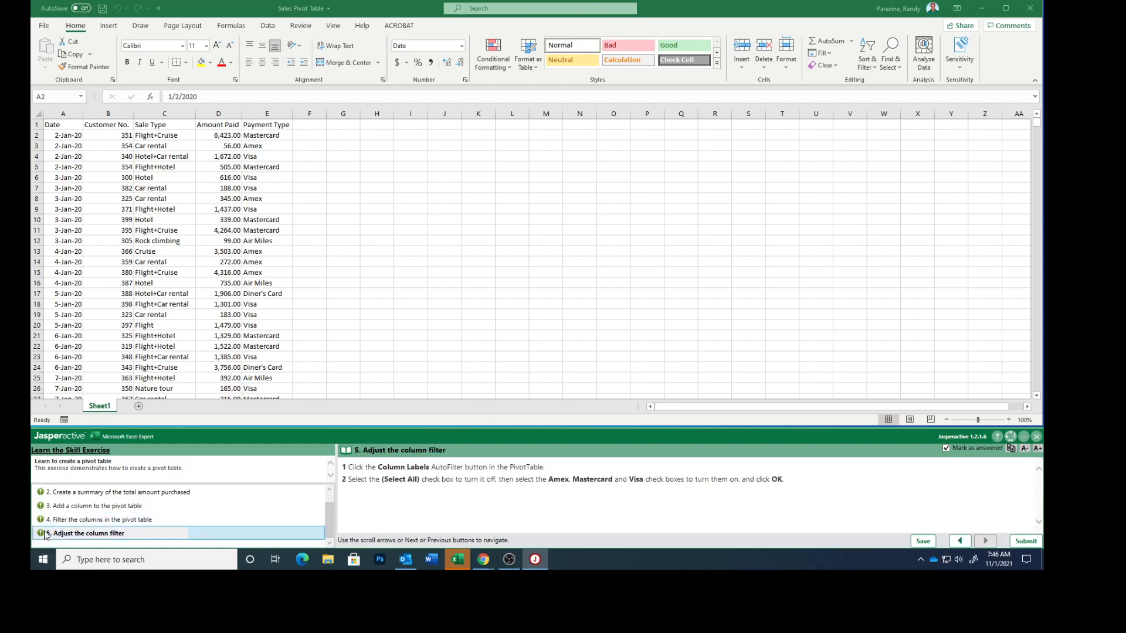
pyautogui.click(946, 448)
pyautogui.click(46, 520)
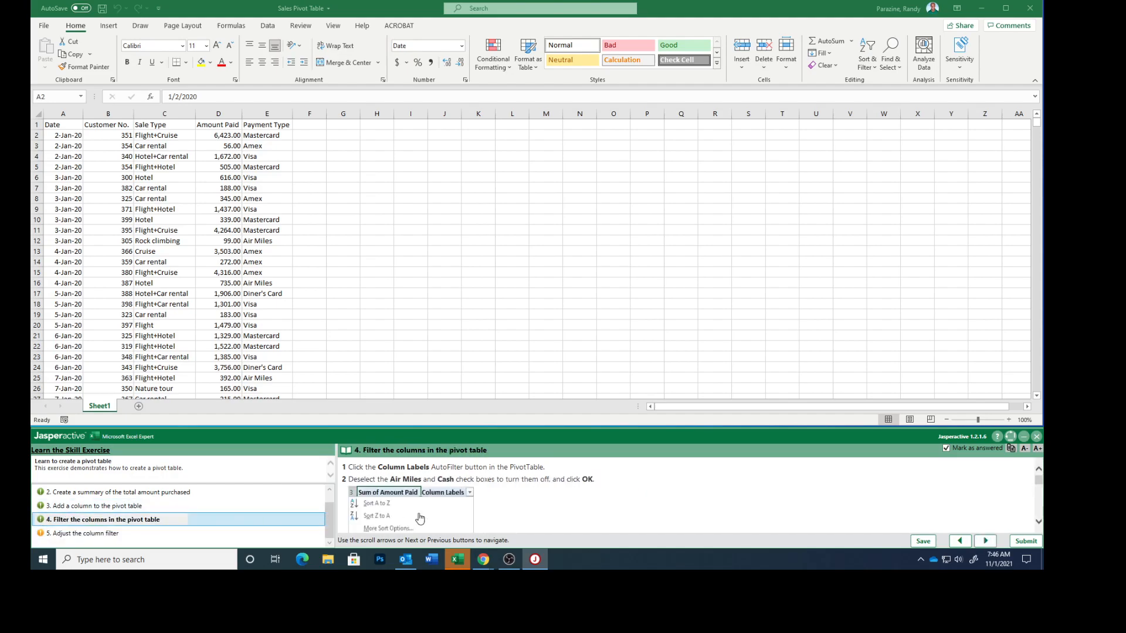
pyautogui.click(947, 449)
pyautogui.click(947, 450)
pyautogui.click(57, 508)
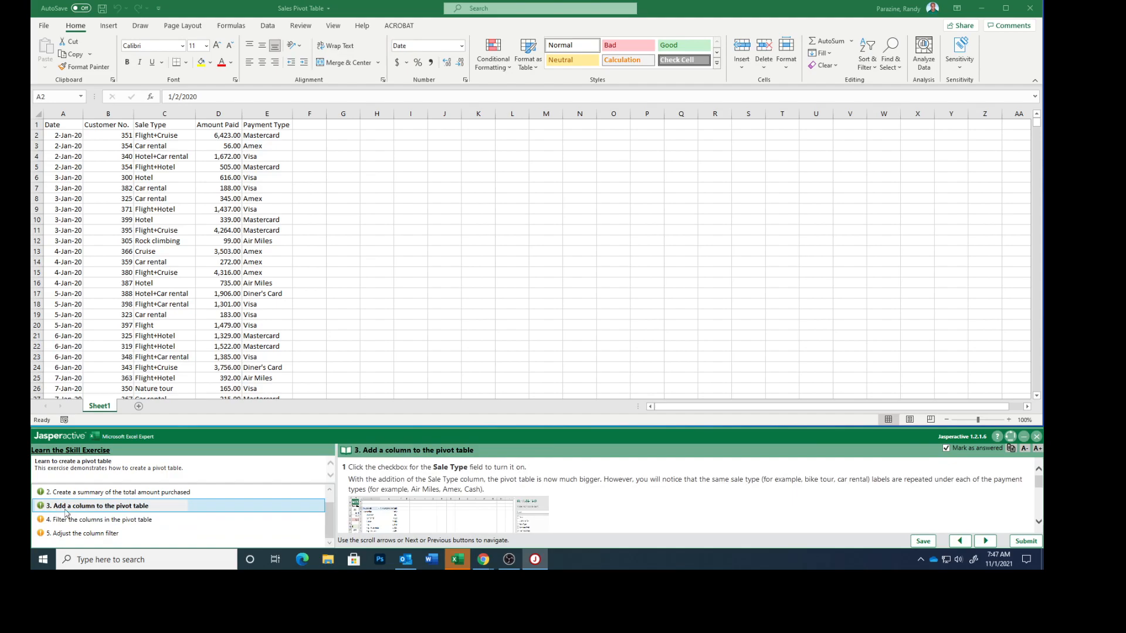
pyautogui.click(946, 449)
pyautogui.scroll(1, 196, 514)
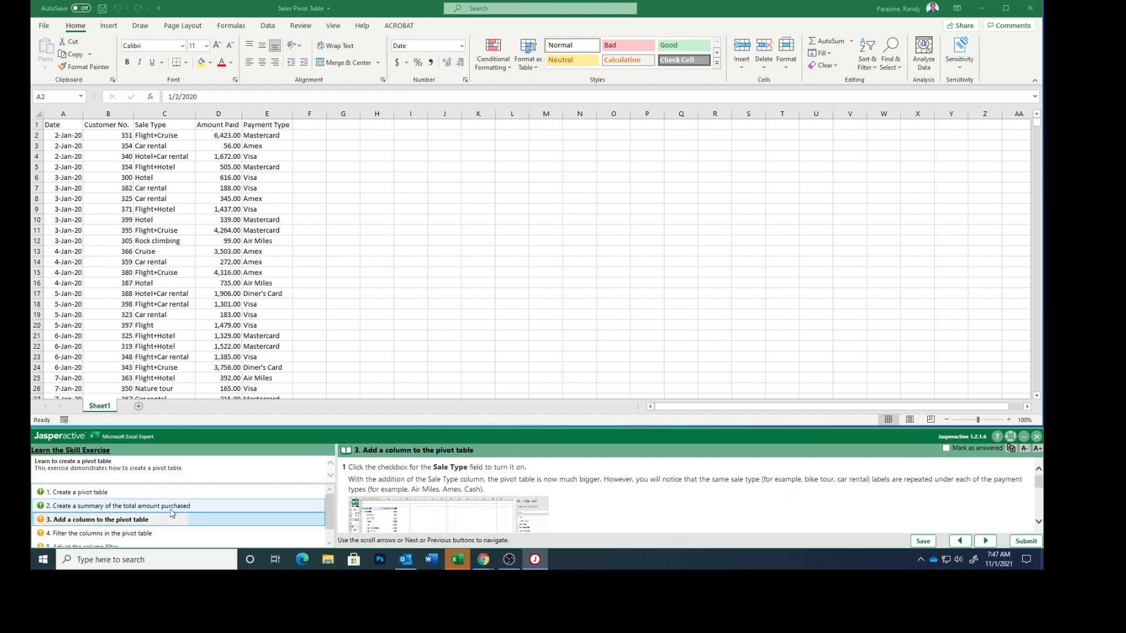
pyautogui.click(43, 508)
pyautogui.click(946, 449)
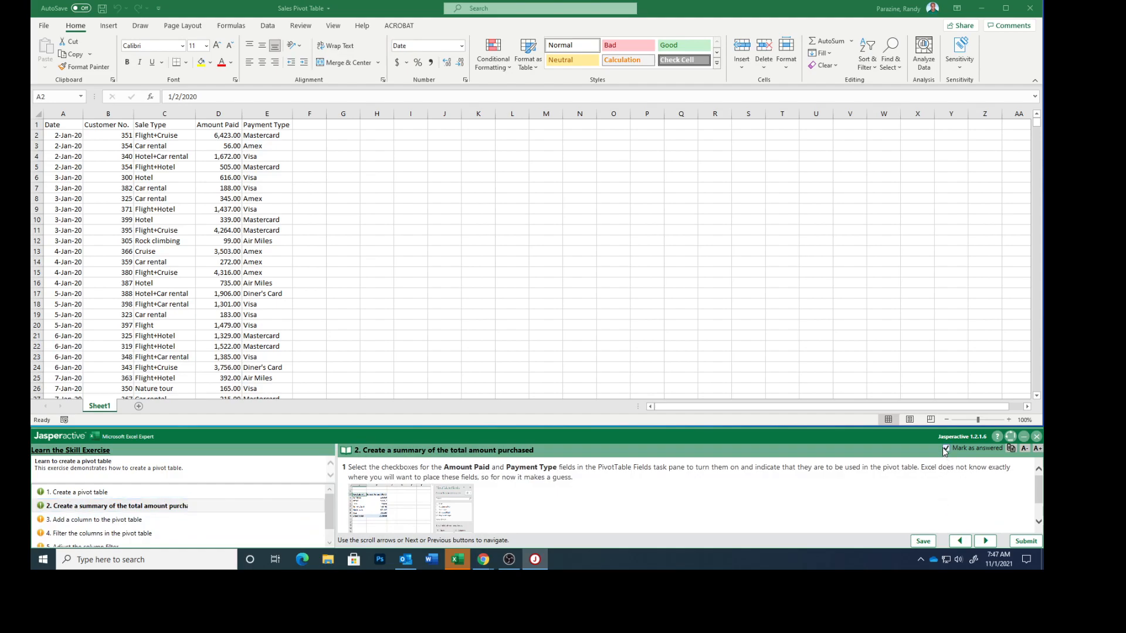
pyautogui.click(43, 493)
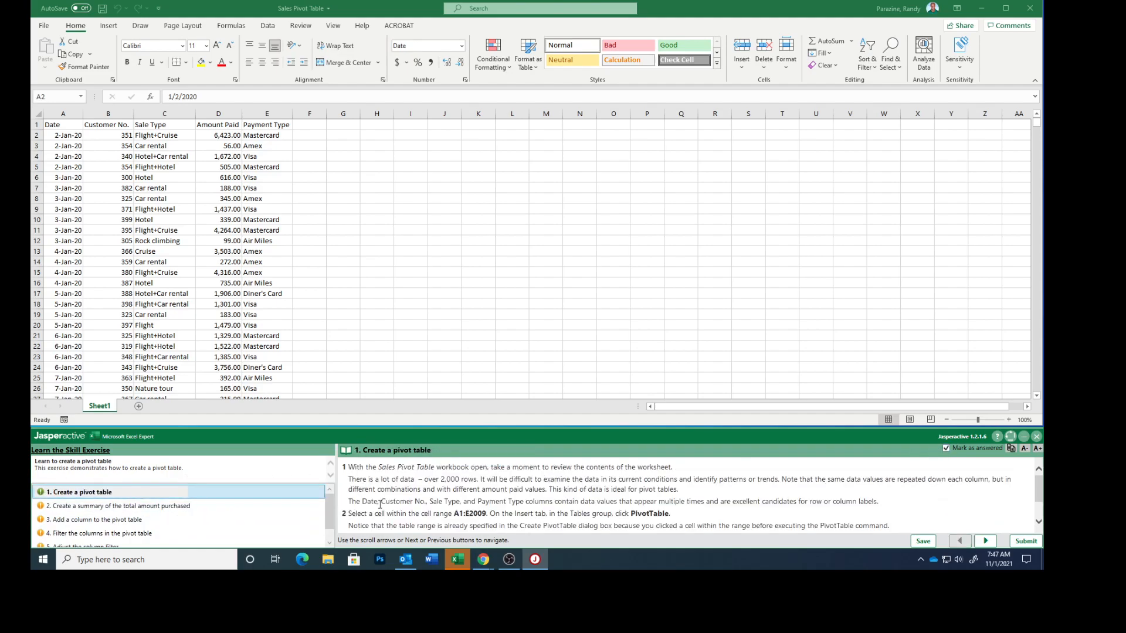
pyautogui.click(946, 449)
# Step: Create a PivotTable from the range Sheet1!$A$1:$E$2009 on a new worksheet and mark the task as answered
pyautogui.scroll(-1, 846, 501)
pyautogui.scroll(1, 839, 507)
pyautogui.scroll(-3, 156, 282)
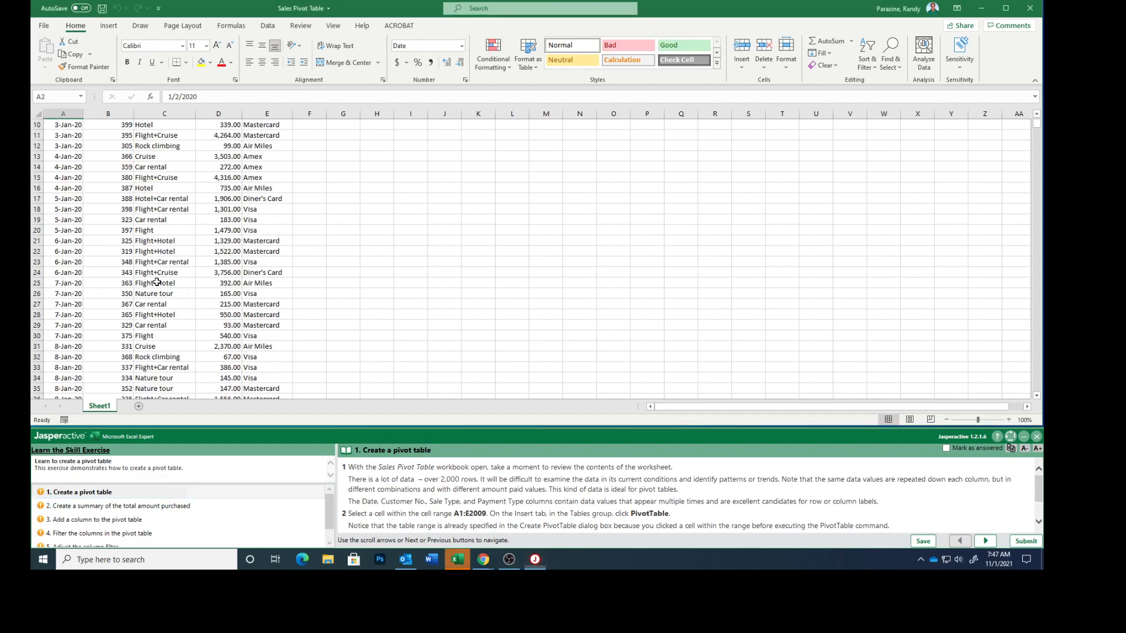
pyautogui.click(158, 282)
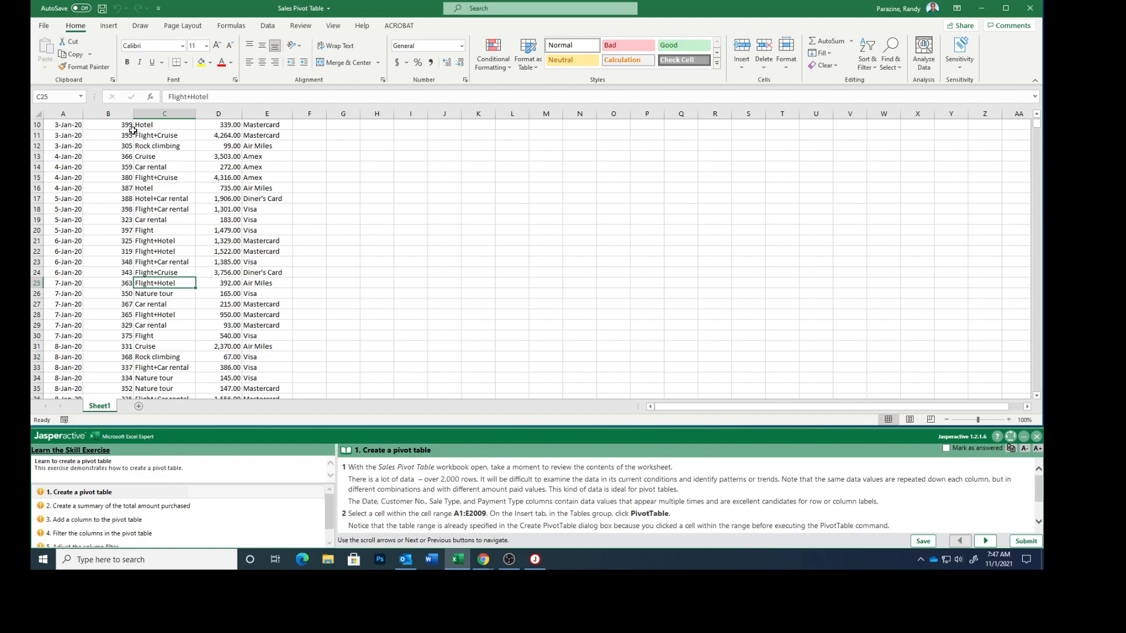
pyautogui.click(108, 26)
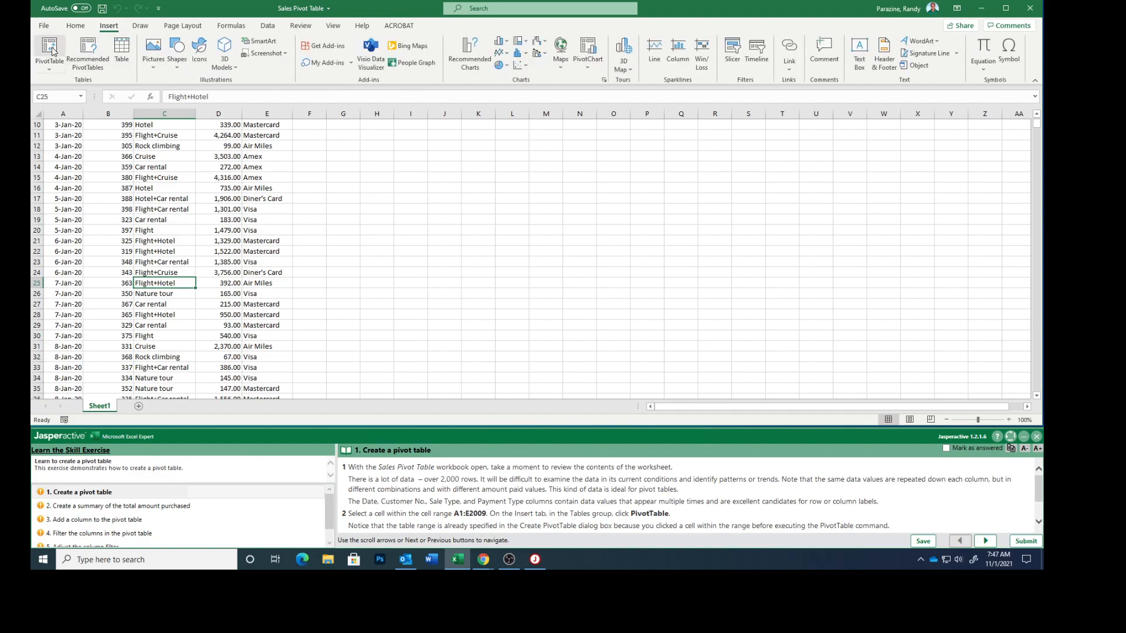
pyautogui.click(51, 49)
pyautogui.scroll(-1, 530, 509)
pyautogui.scroll(-1, 529, 511)
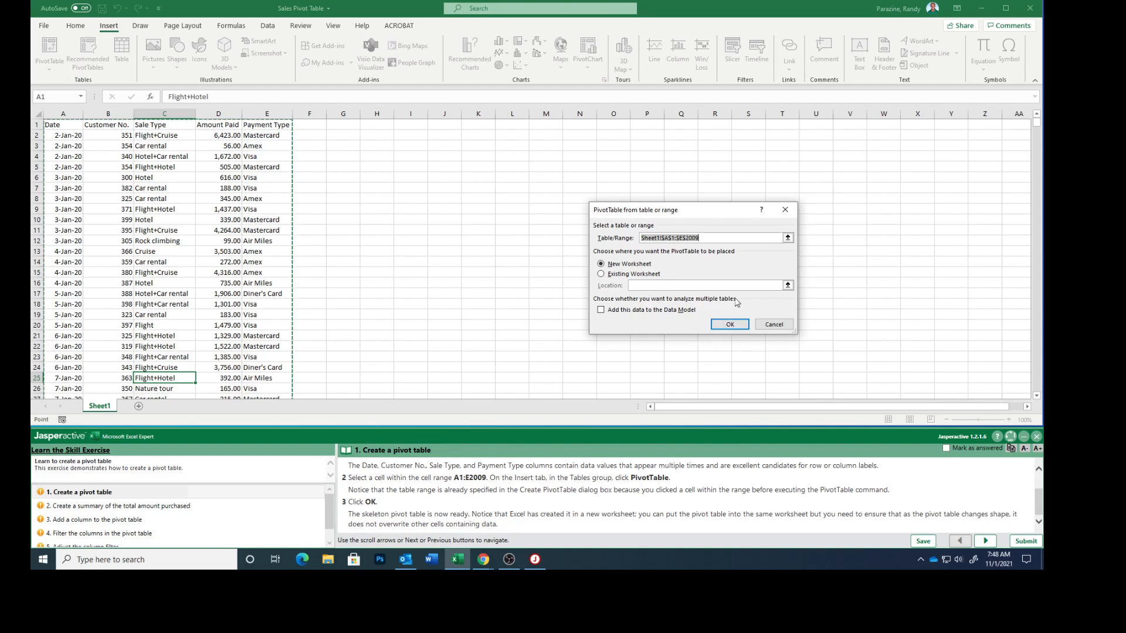
pyautogui.click(730, 326)
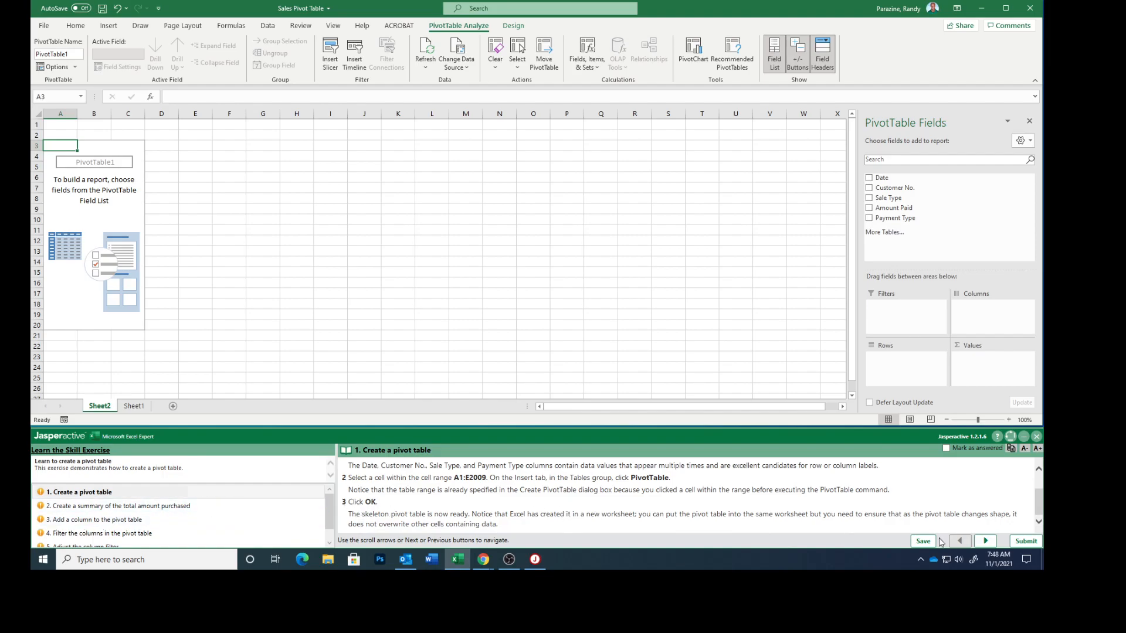
pyautogui.click(946, 448)
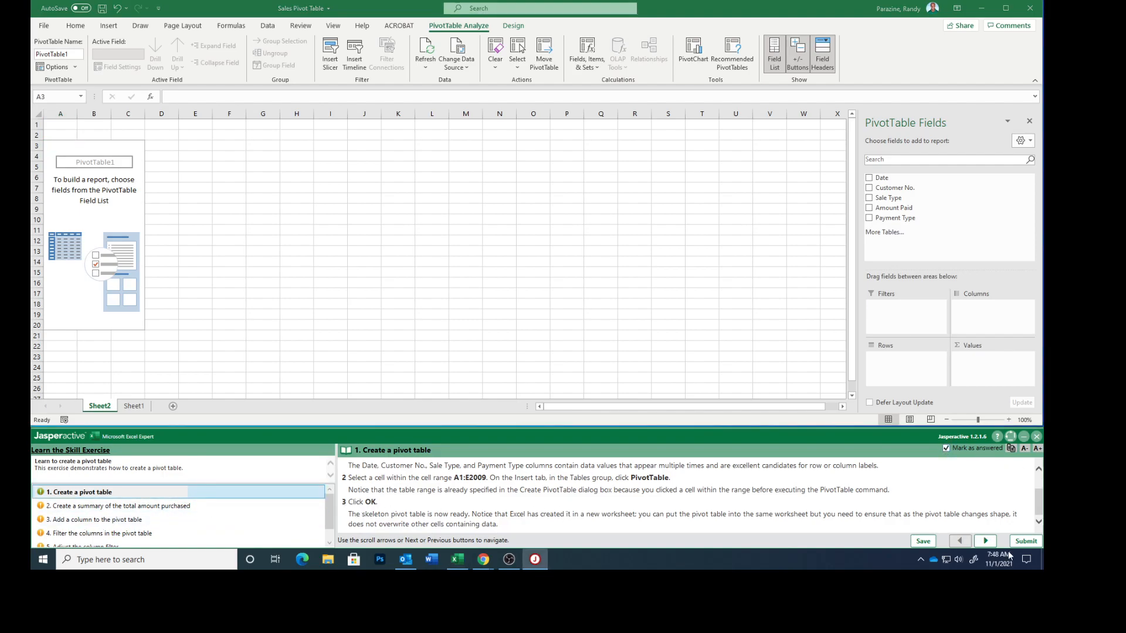
pyautogui.click(985, 541)
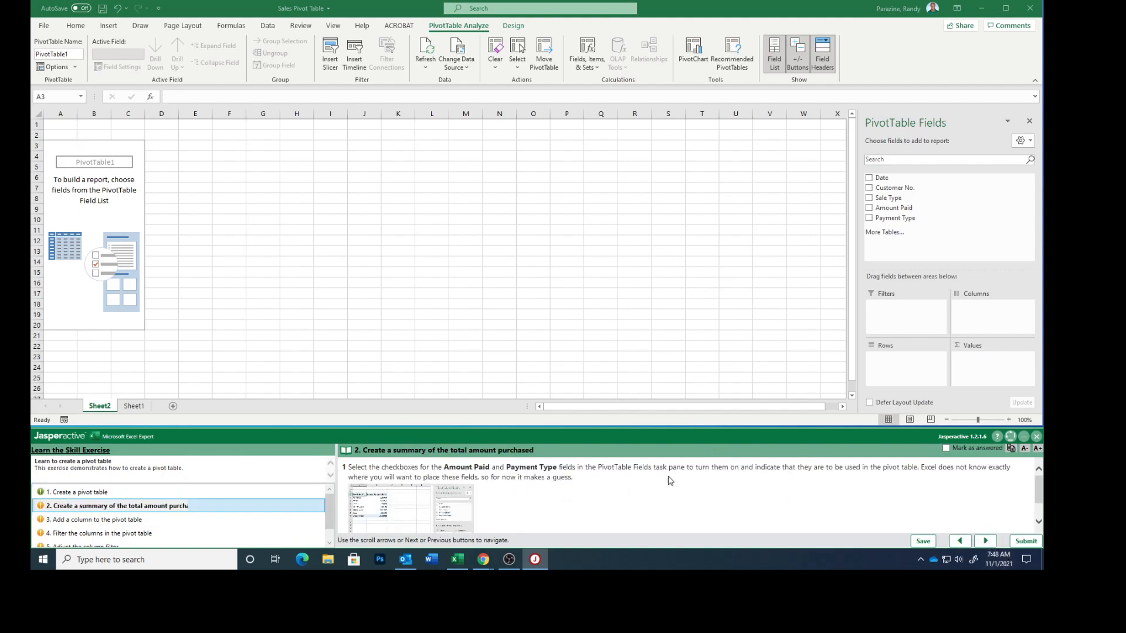
# Step: Add the Amount Paid and Payment Type fields to the pivot table and mark the task as answered
pyautogui.click(870, 216)
pyautogui.click(870, 218)
pyautogui.click(869, 208)
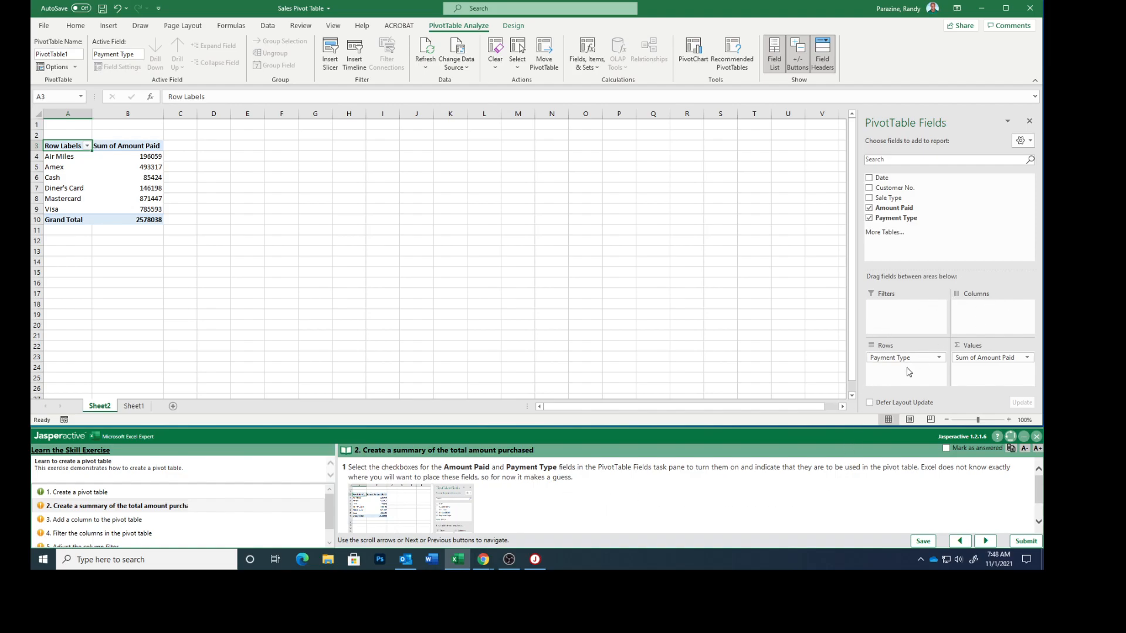
pyautogui.scroll(-2, 601, 507)
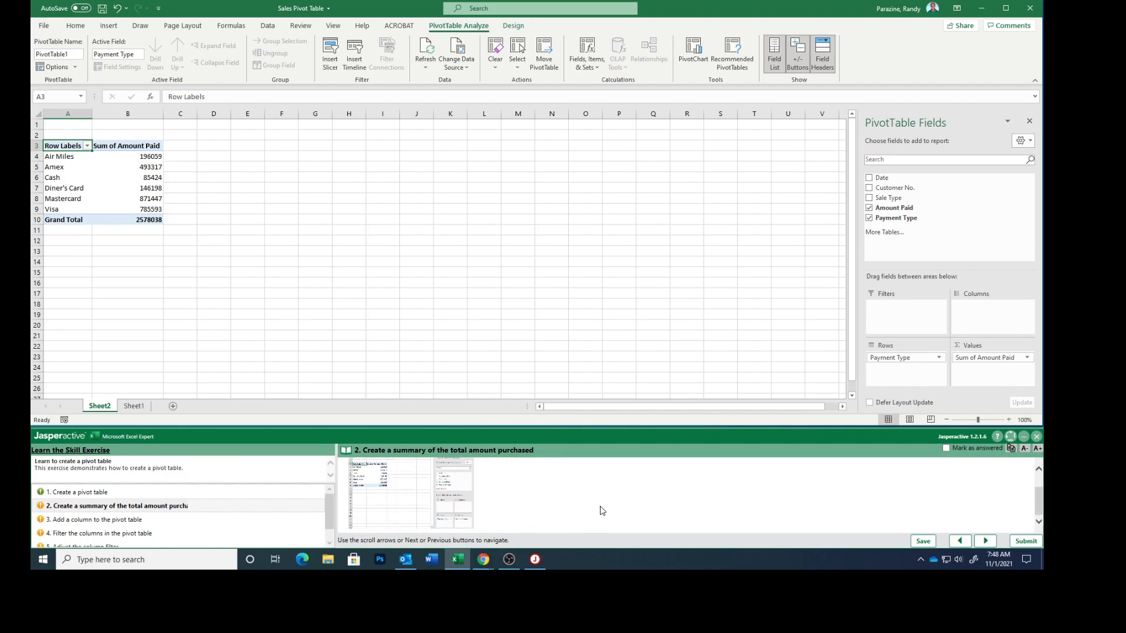
pyautogui.click(946, 448)
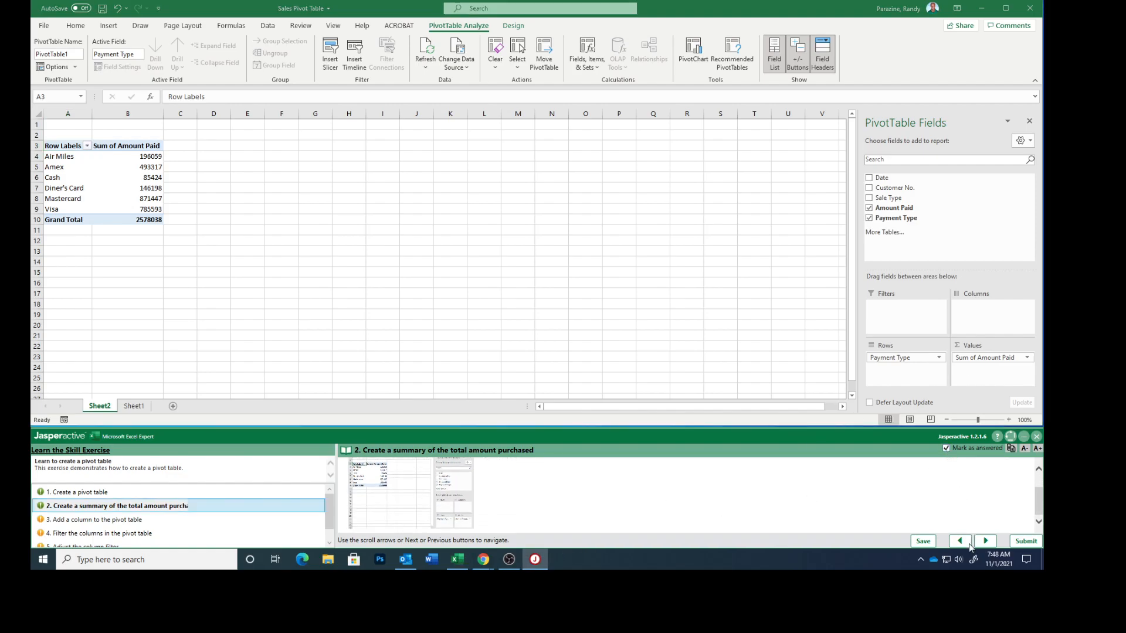
pyautogui.click(986, 542)
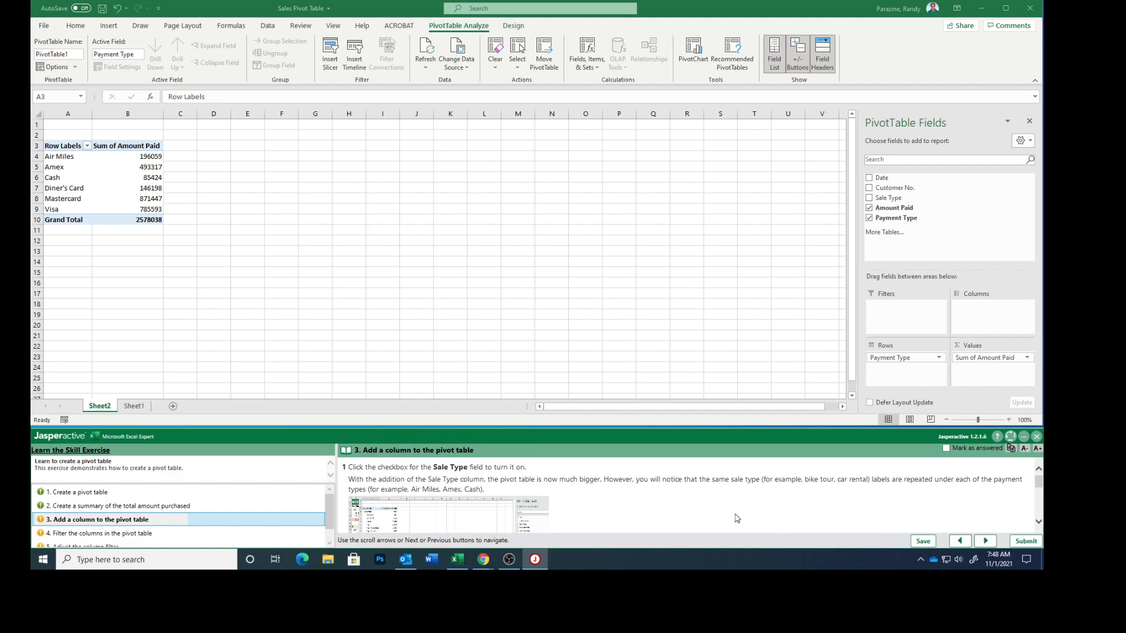
# Step: Add the Sale Type field to the pivot table rows
pyautogui.click(870, 199)
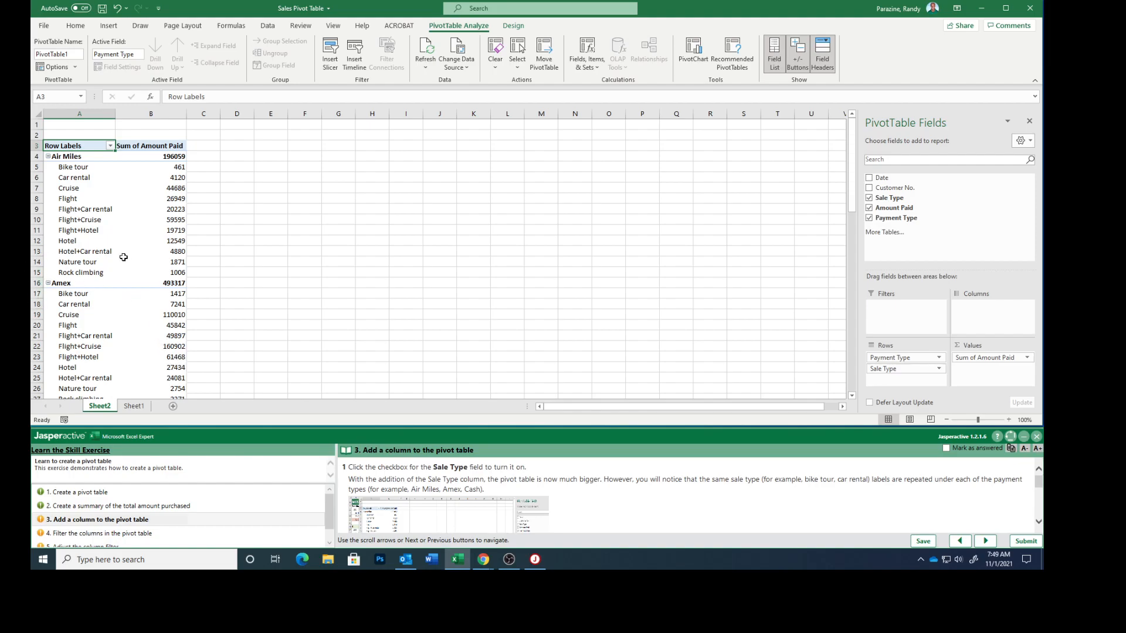
pyautogui.scroll(-4, 125, 261)
pyautogui.scroll(4, 125, 262)
pyautogui.scroll(-6, 125, 261)
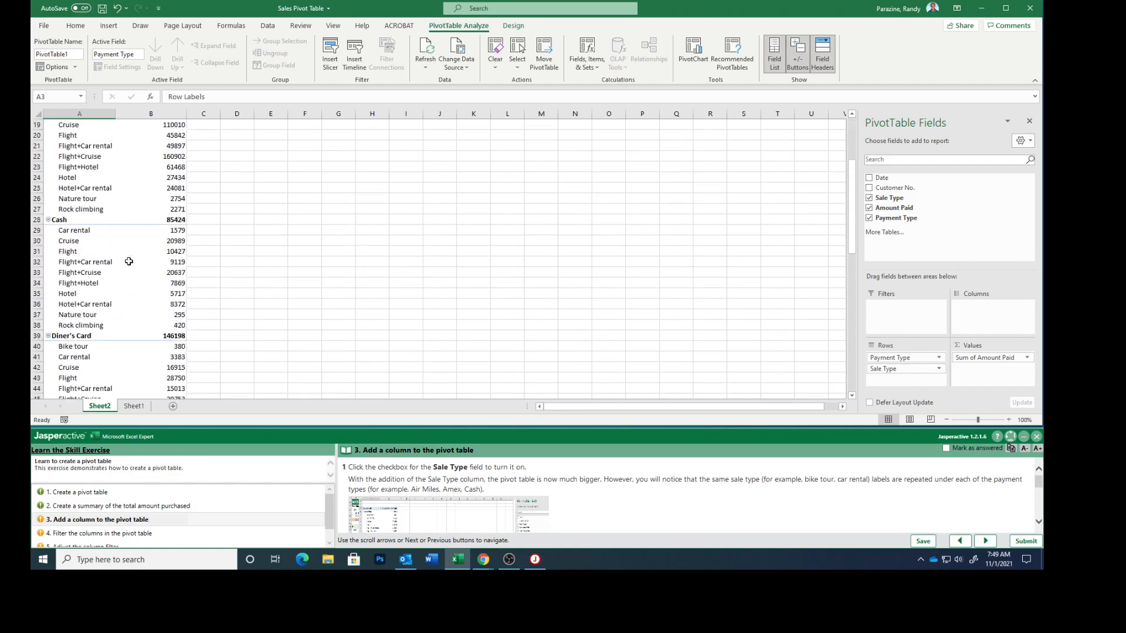
pyautogui.scroll(-3, 667, 509)
pyautogui.scroll(-2, 667, 508)
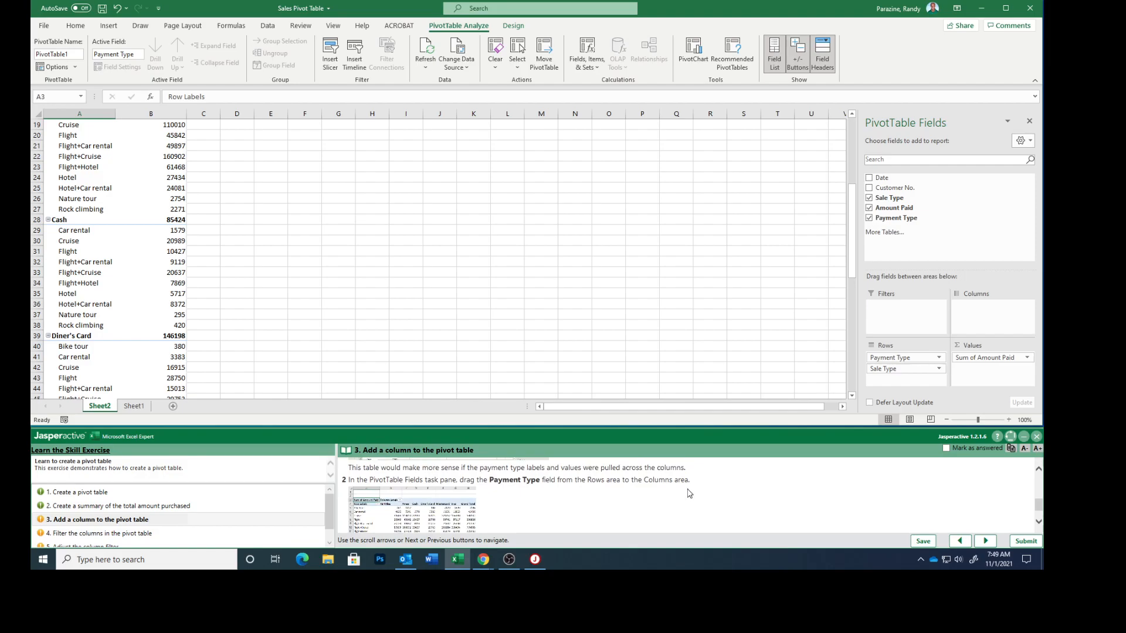
pyautogui.scroll(-2, 690, 494)
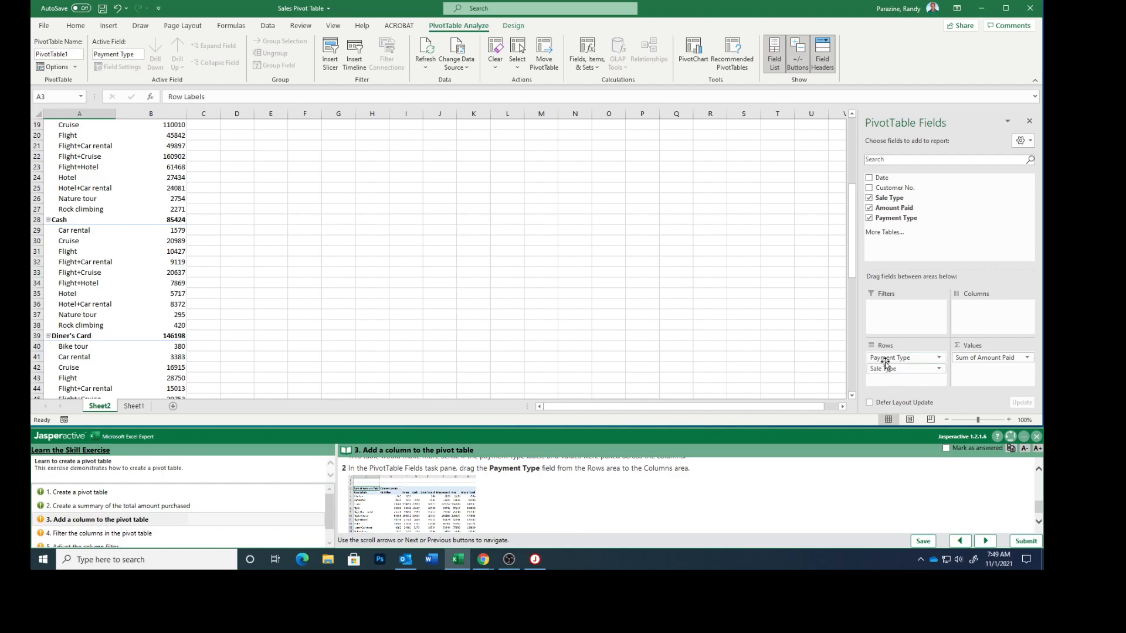
# Step: Move the Payment Type field from Rows to Columns and mark the task as answered
pyautogui.moveTo(883, 356); pyautogui.dragTo(981, 314)
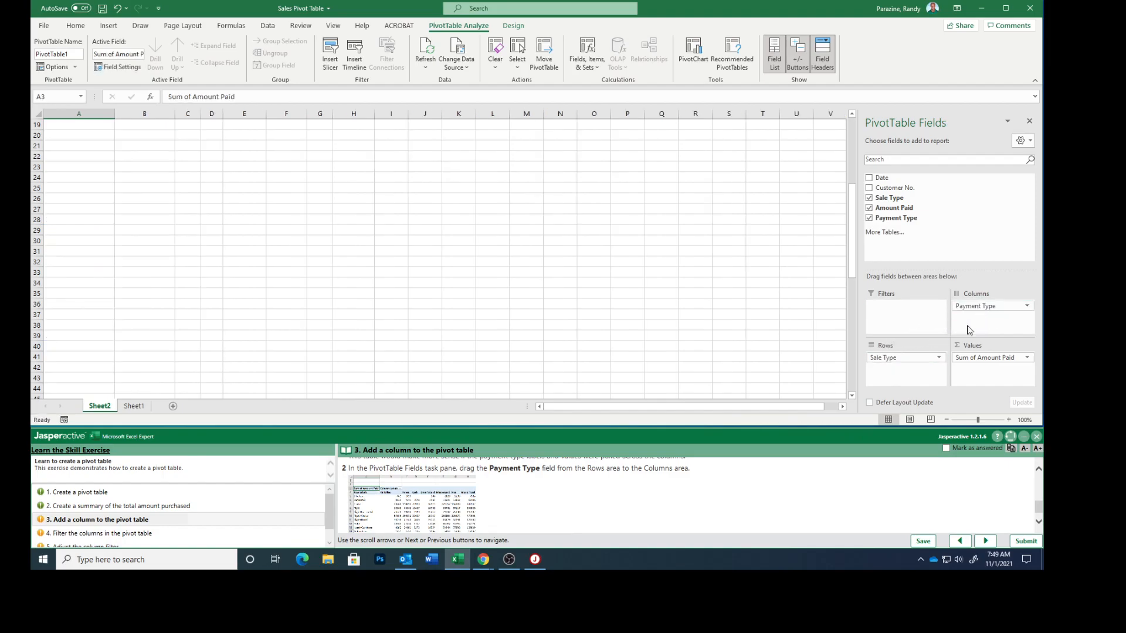
pyautogui.scroll(6, 392, 282)
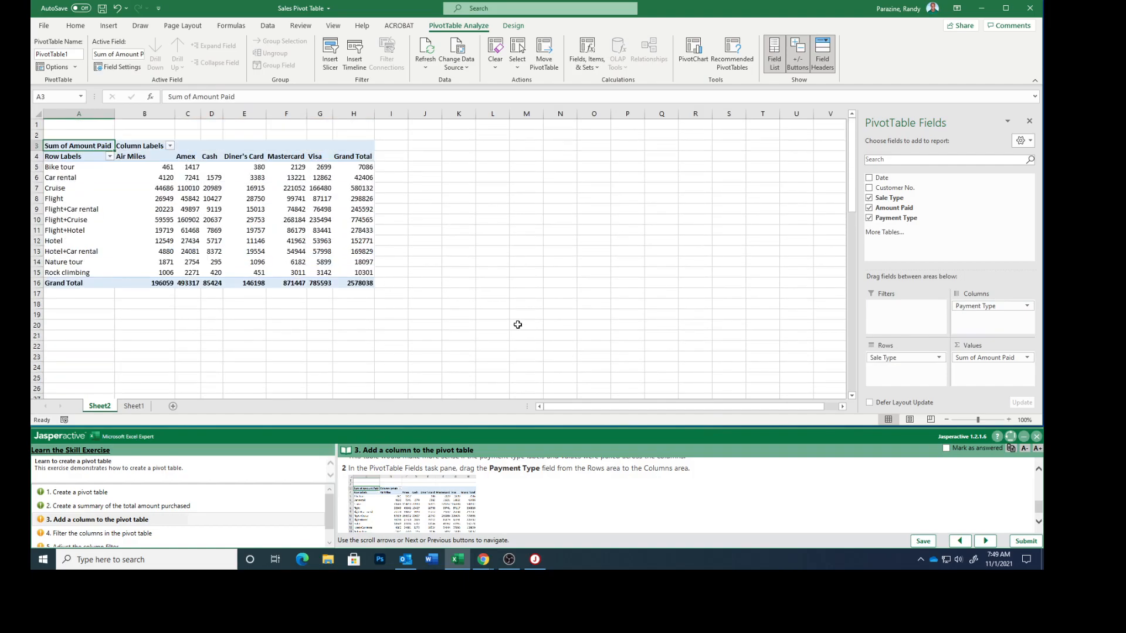
pyautogui.scroll(-1, 548, 519)
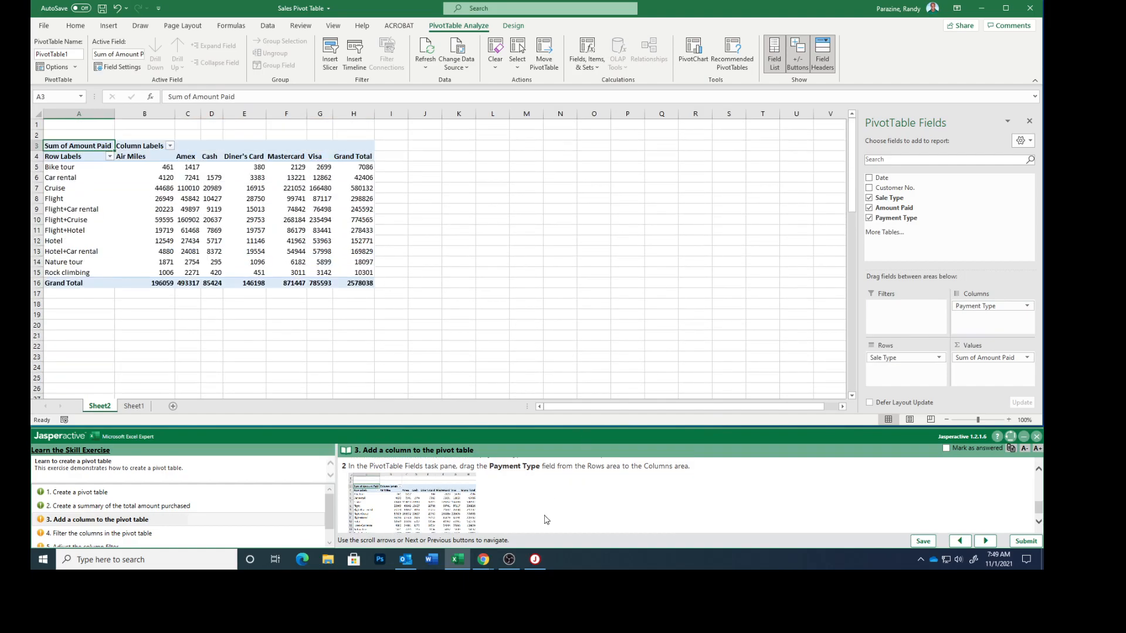
pyautogui.click(947, 450)
pyautogui.click(978, 538)
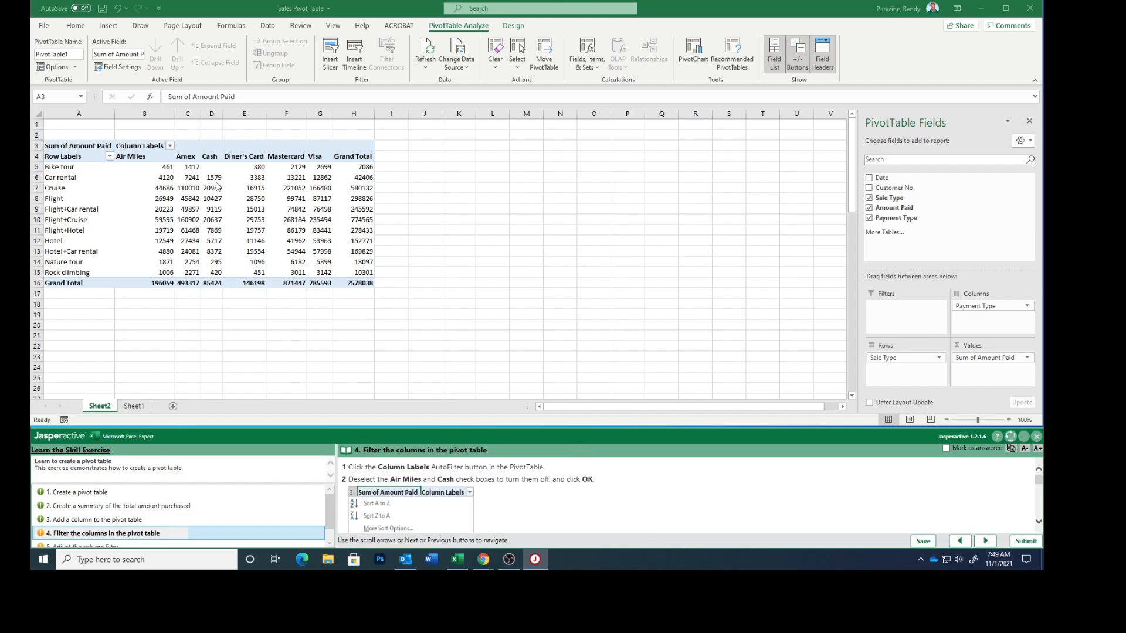
# Step: Filter the pivot table's column labels to exclude Air Miles and Cash
pyautogui.click(170, 148)
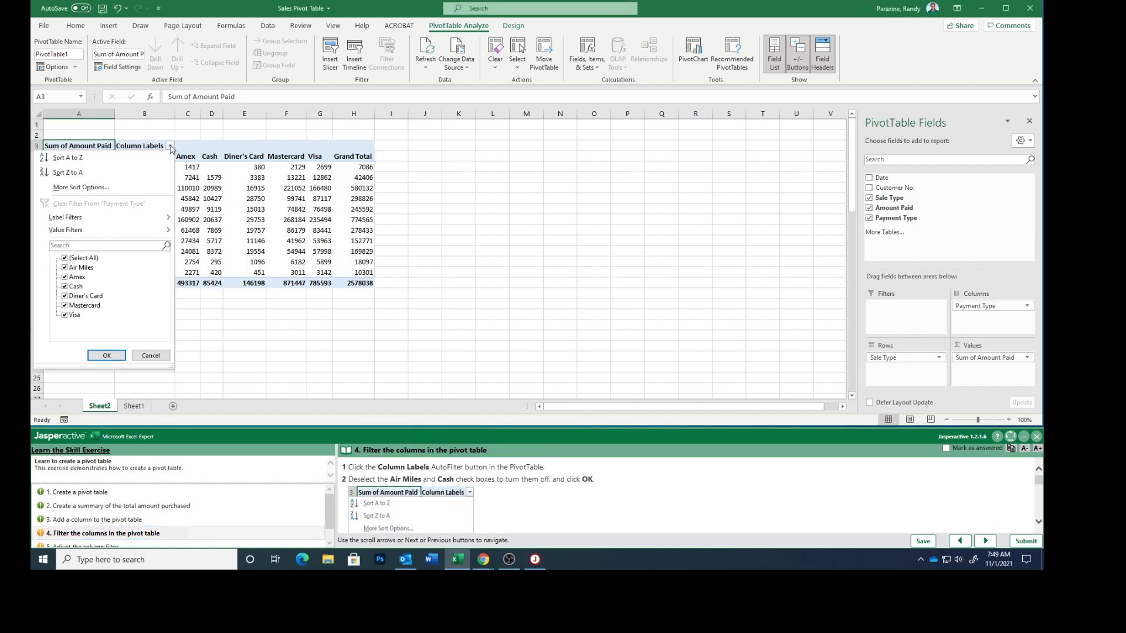
pyautogui.click(65, 268)
pyautogui.click(65, 286)
pyautogui.scroll(-4, 616, 508)
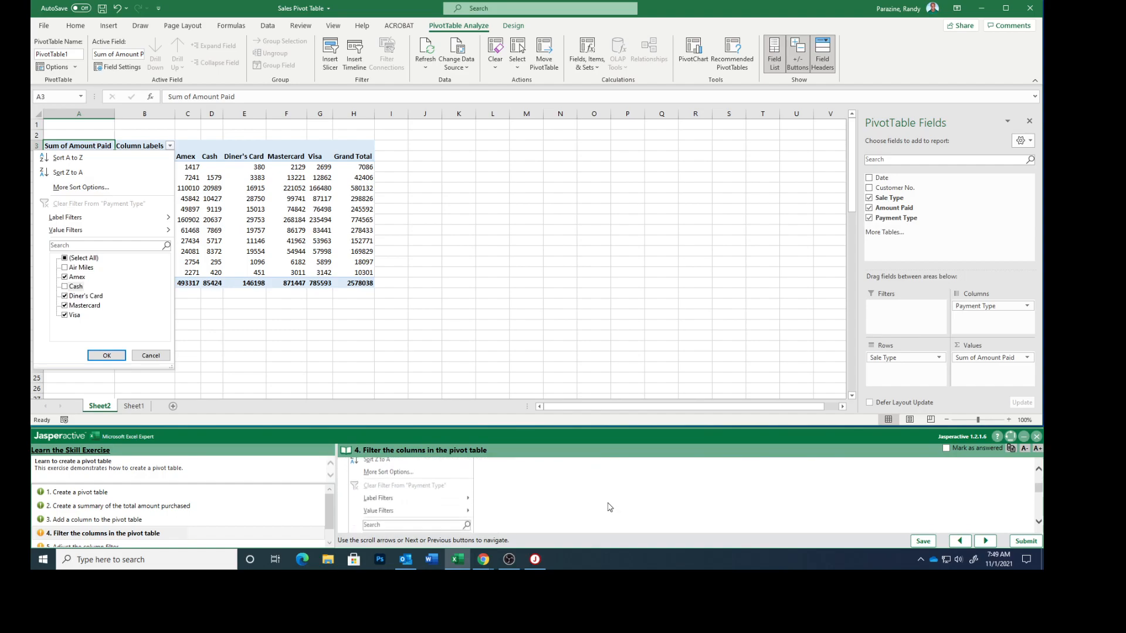
pyautogui.click(108, 356)
pyautogui.scroll(-5, 511, 512)
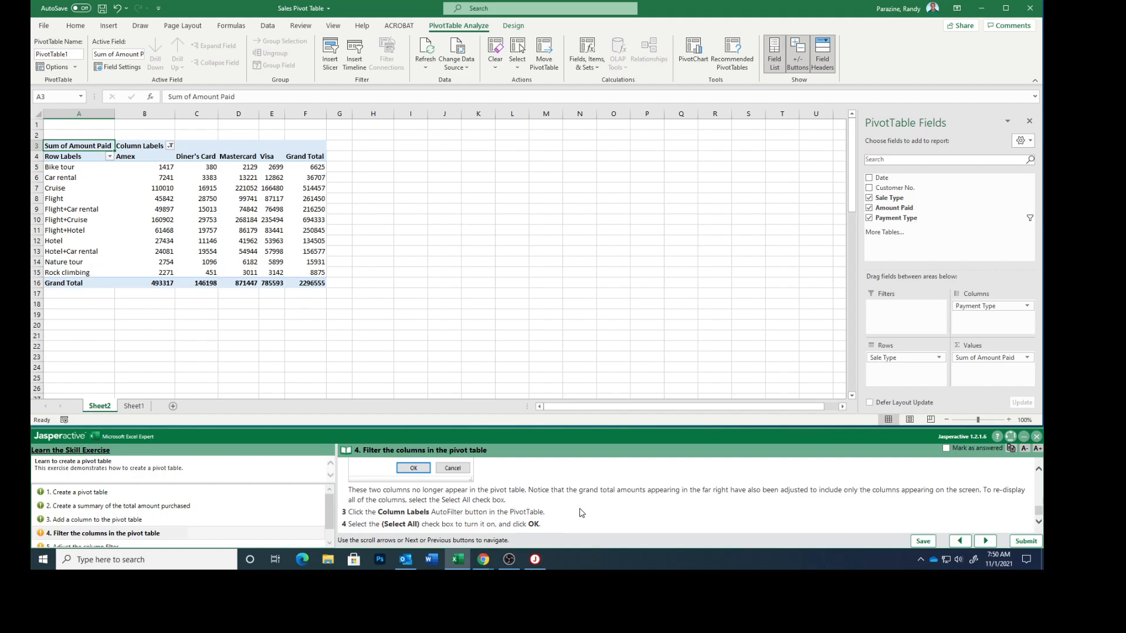
# Step: Reselect all payment types in the column labels filter and mark the task as answered
pyautogui.click(171, 147)
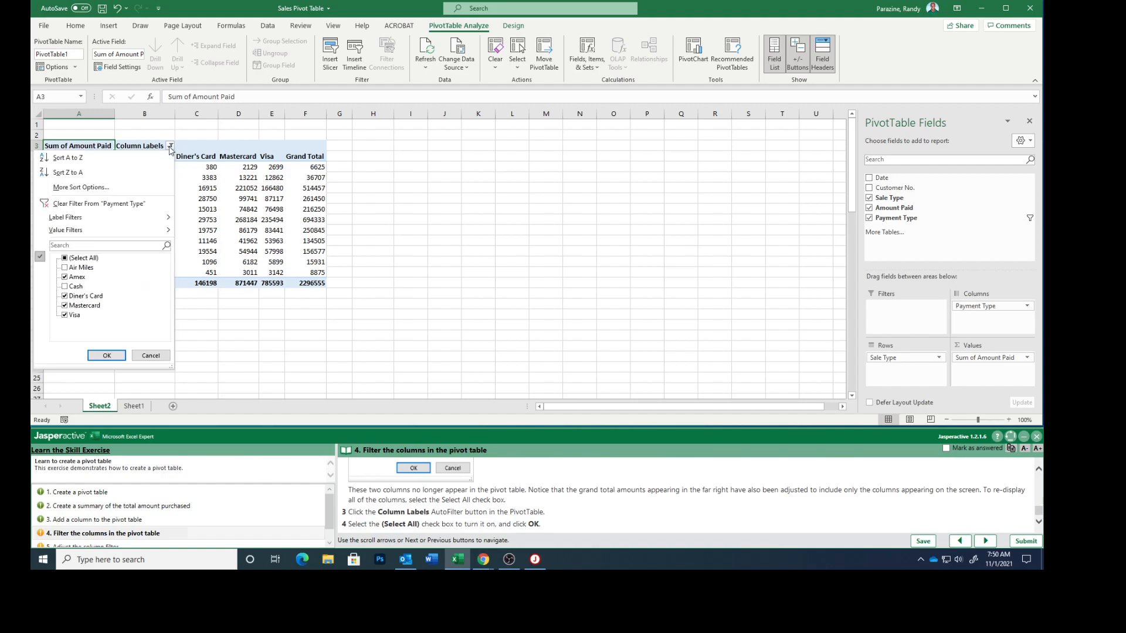
pyautogui.click(65, 259)
pyautogui.click(120, 352)
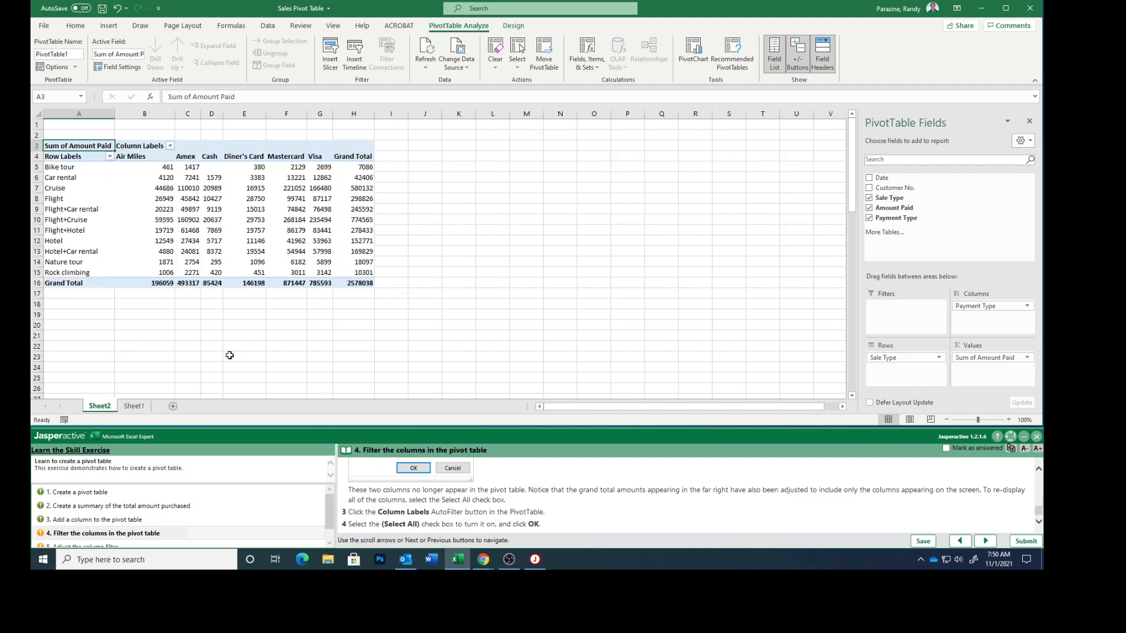
pyautogui.click(945, 449)
pyautogui.click(986, 541)
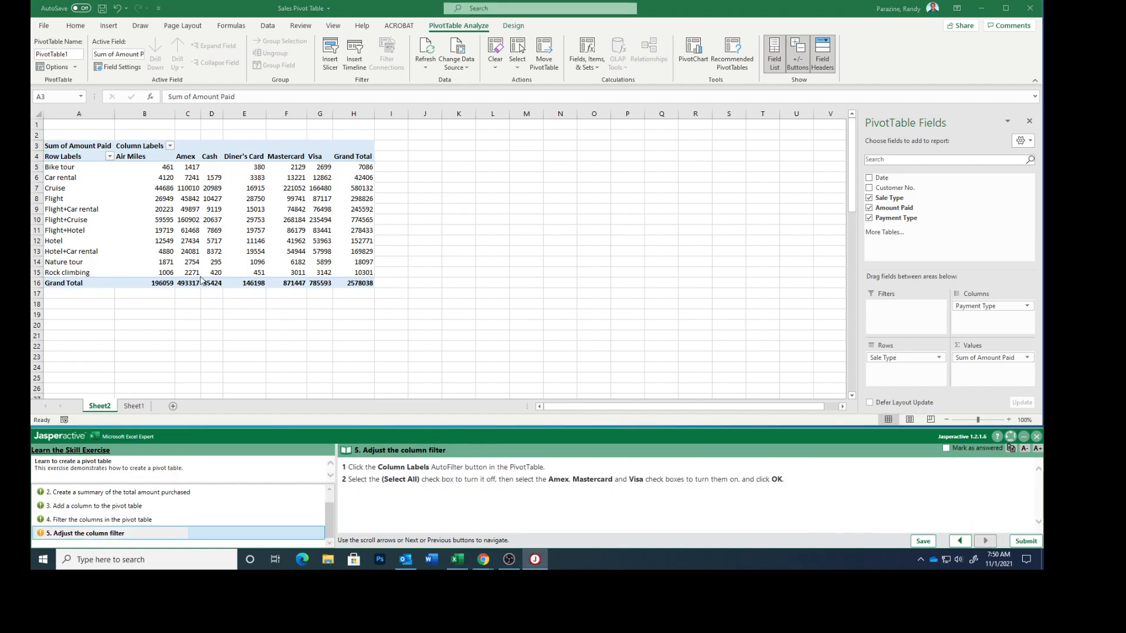
# Step: Filter the column labels to show only Amex, Mastercard and Visa
pyautogui.click(170, 148)
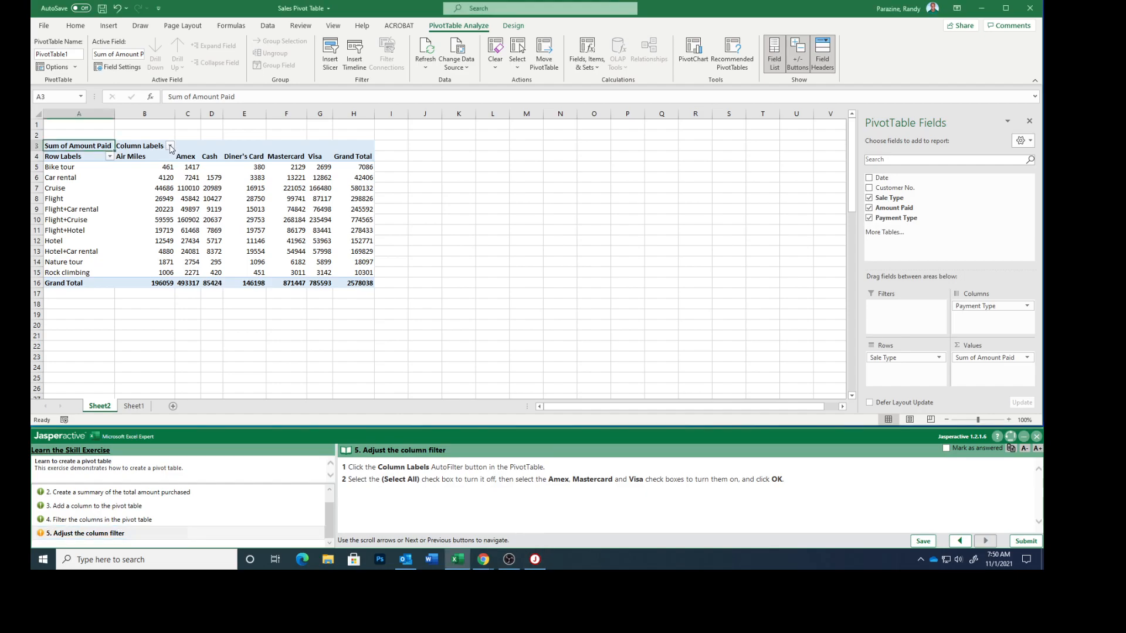
pyautogui.click(170, 147)
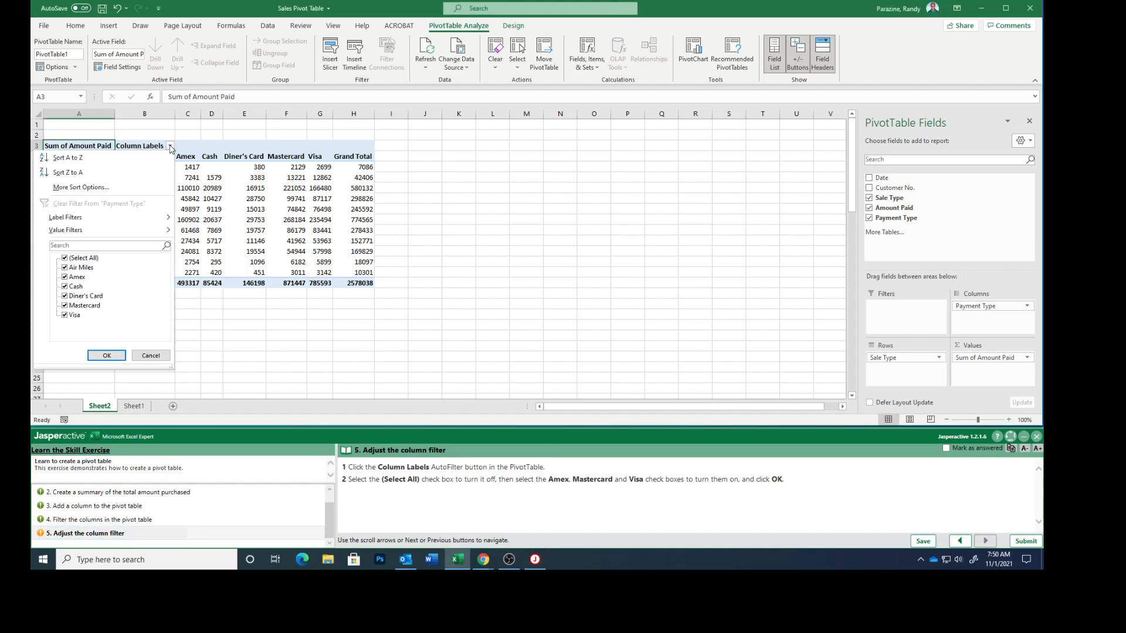
pyautogui.click(65, 259)
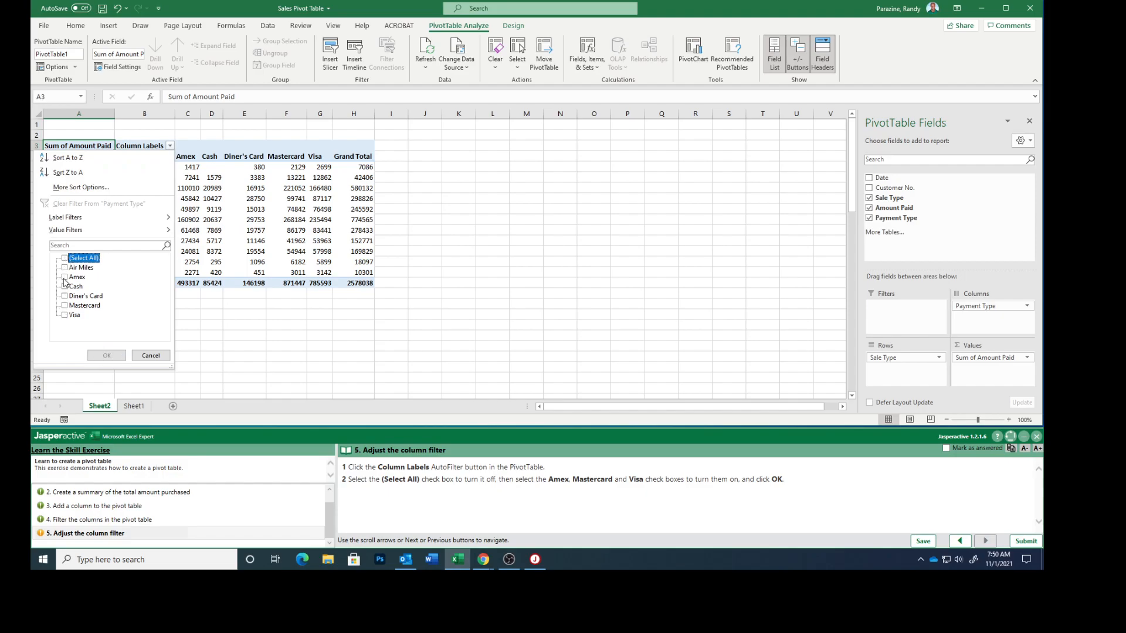
pyautogui.click(65, 277)
pyautogui.click(65, 306)
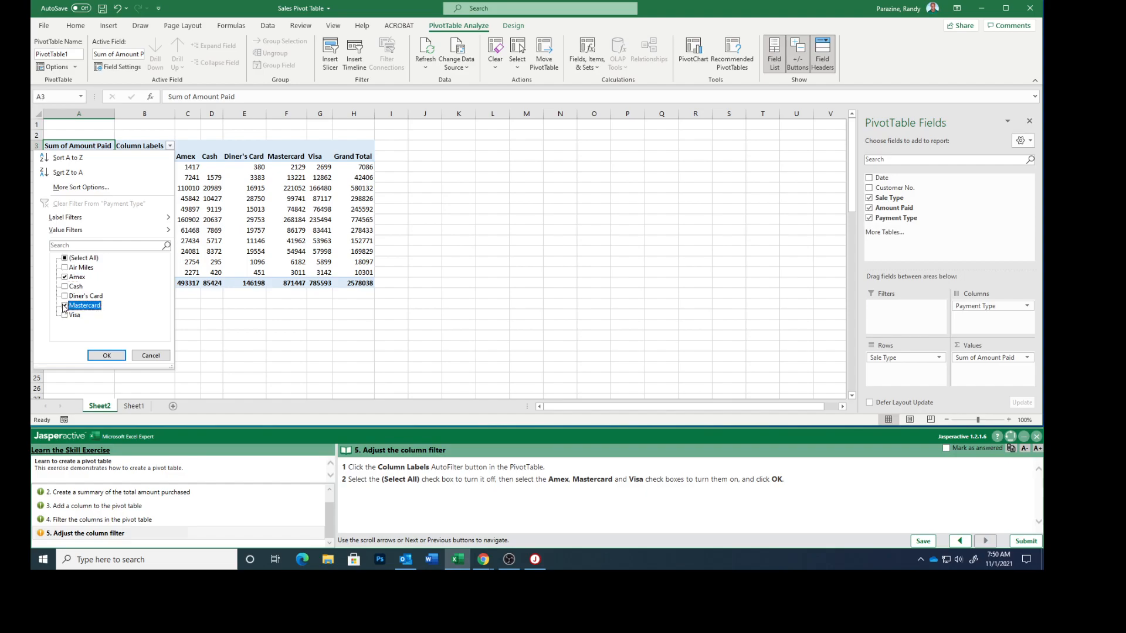
pyautogui.click(65, 316)
pyautogui.click(107, 356)
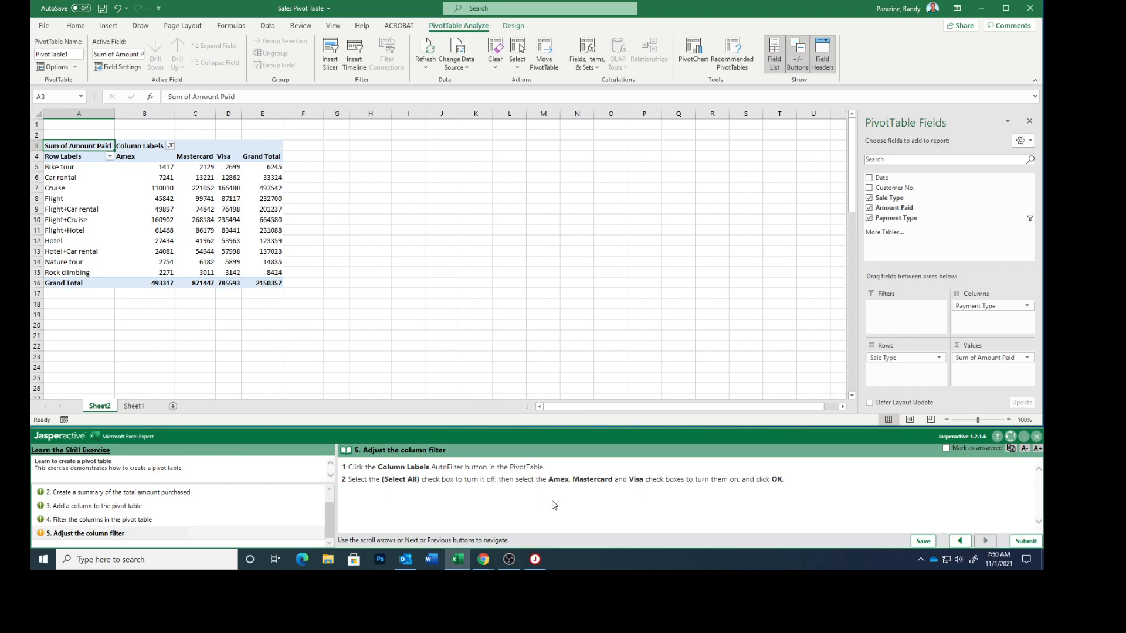
# Step: Mark the final task as answered and submit the exercise results
pyautogui.click(946, 448)
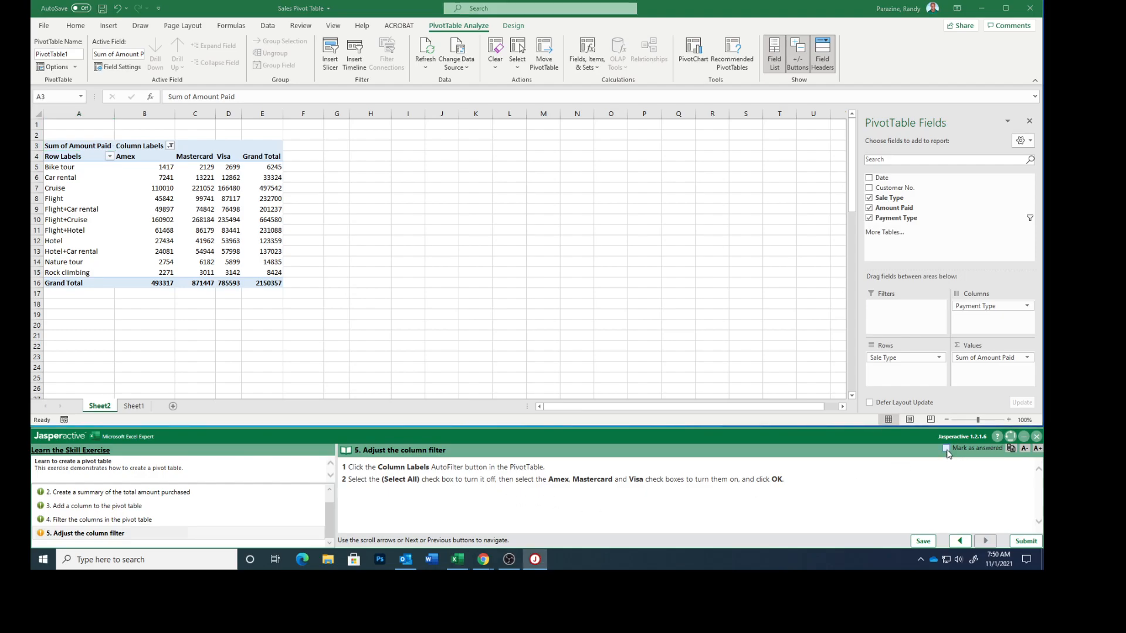
pyautogui.click(1026, 541)
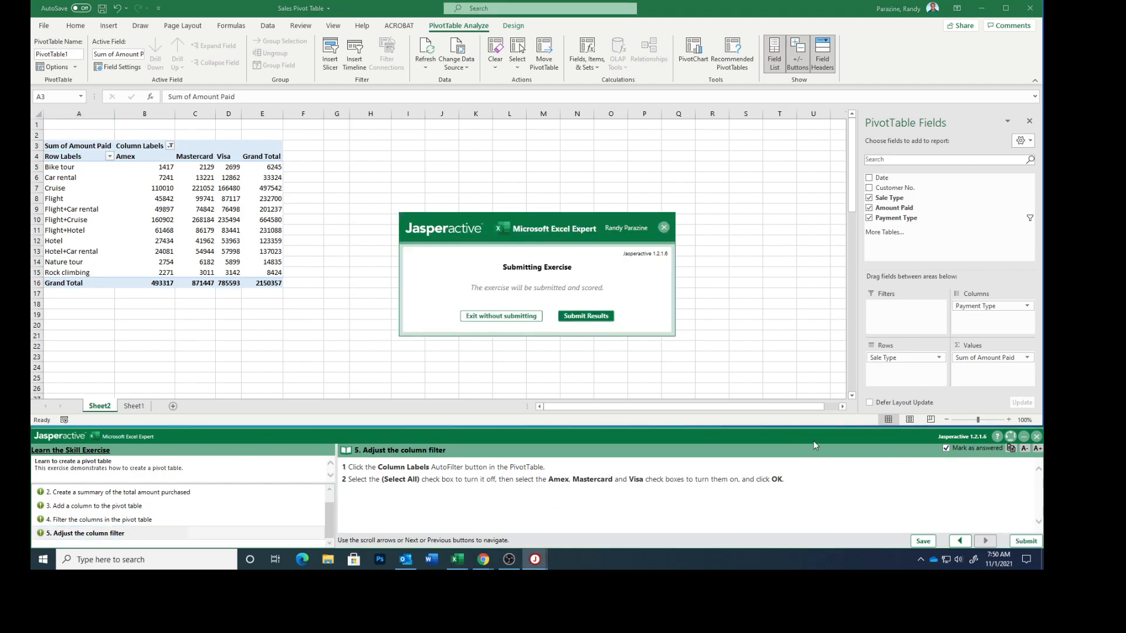
pyautogui.click(576, 318)
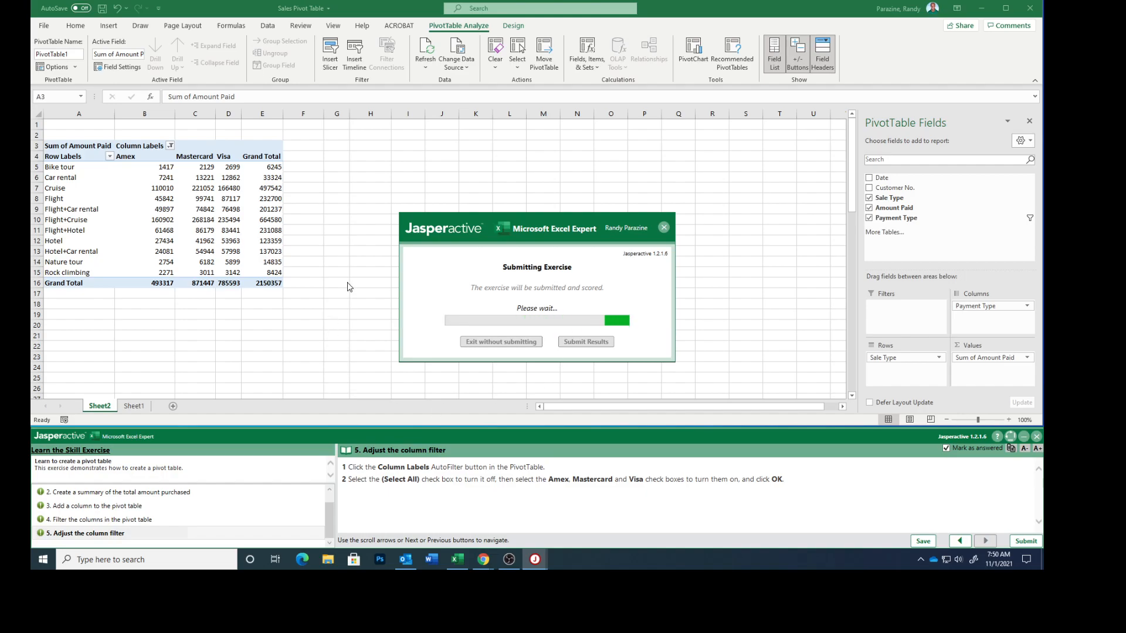